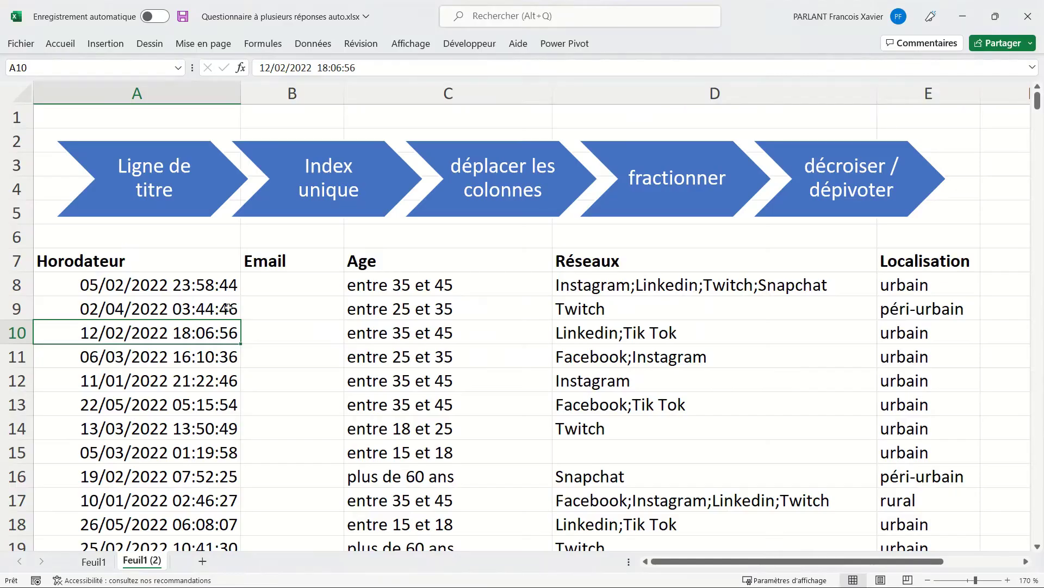
# - Convert the survey responses range, keeping its header row, into a table opened in Power Query
pyautogui.click(313, 45)
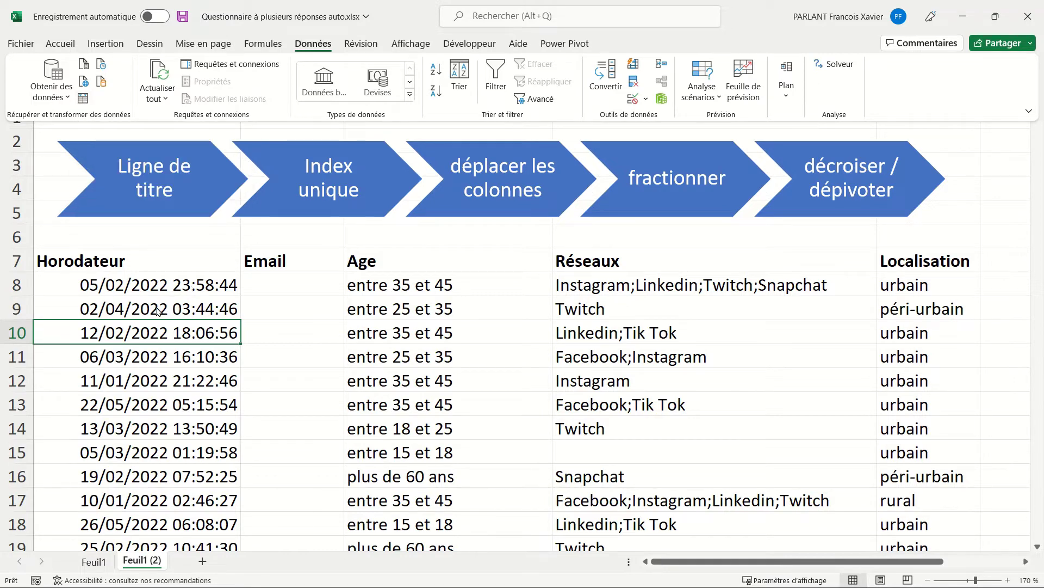
pyautogui.click(82, 98)
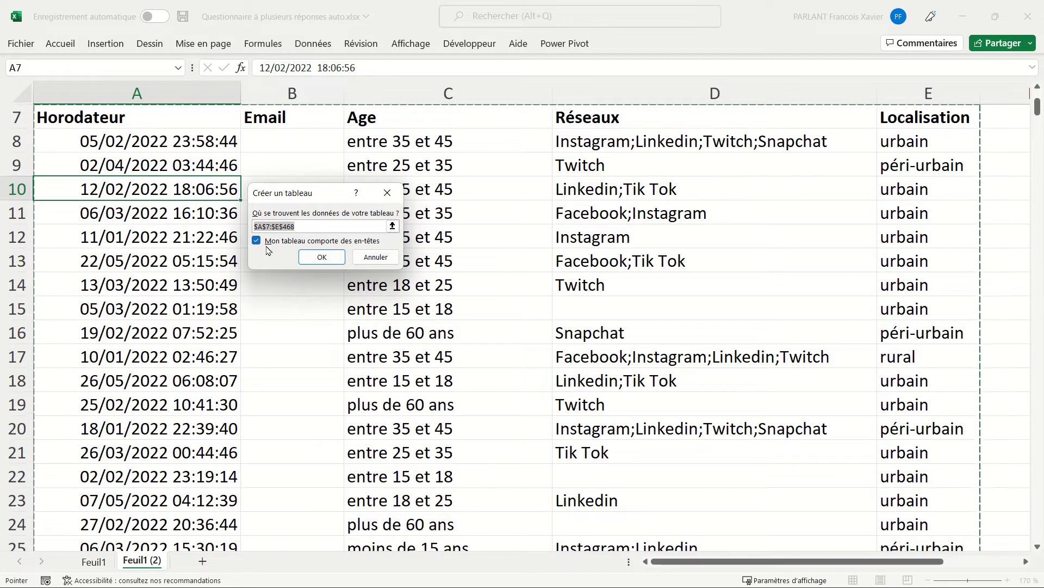
pyautogui.click(322, 257)
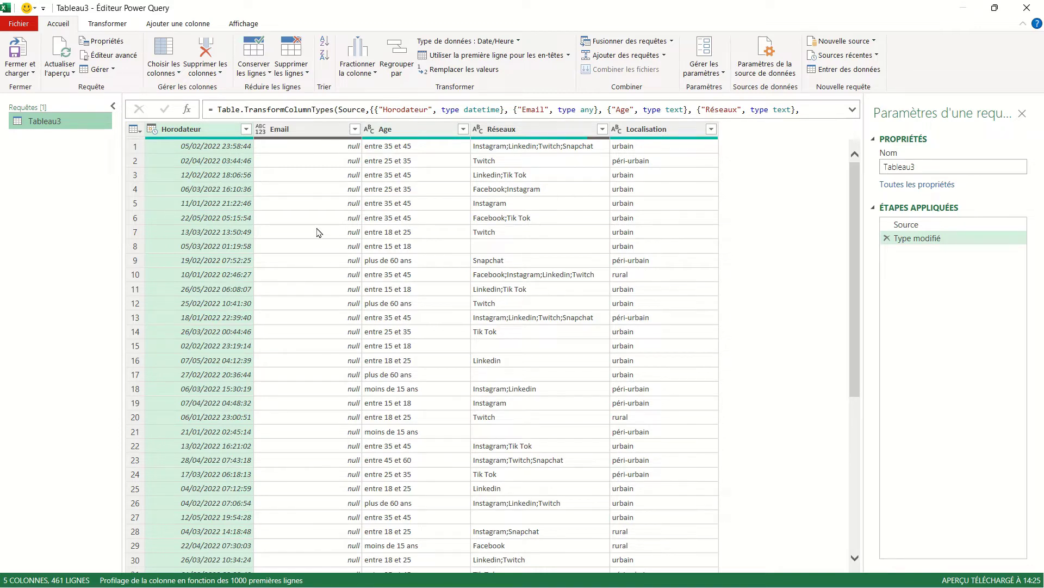
# - Add an Index column starting at 1 and drag it to the leftmost position
pyautogui.click(184, 24)
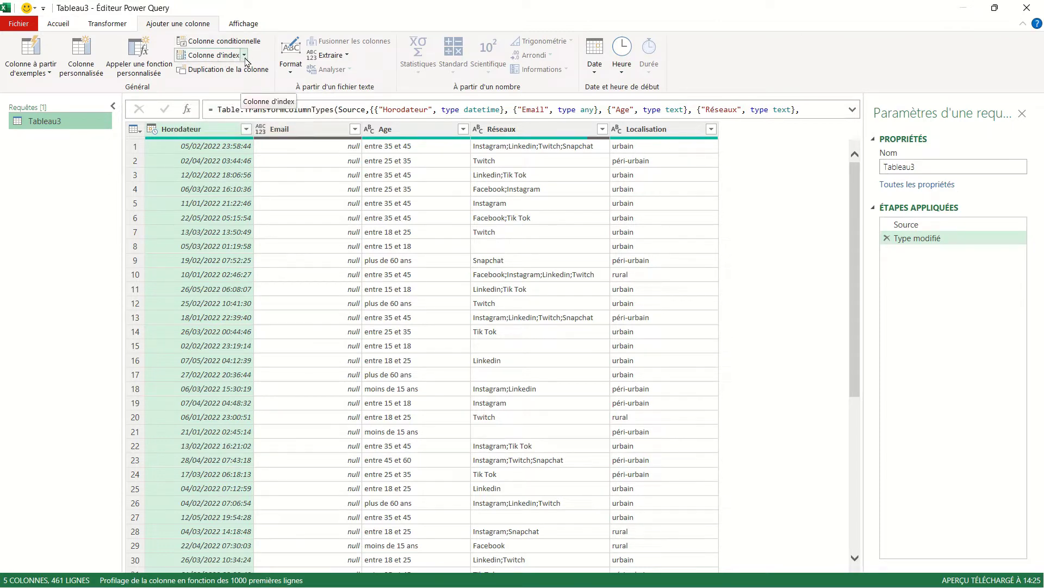
pyautogui.click(245, 57)
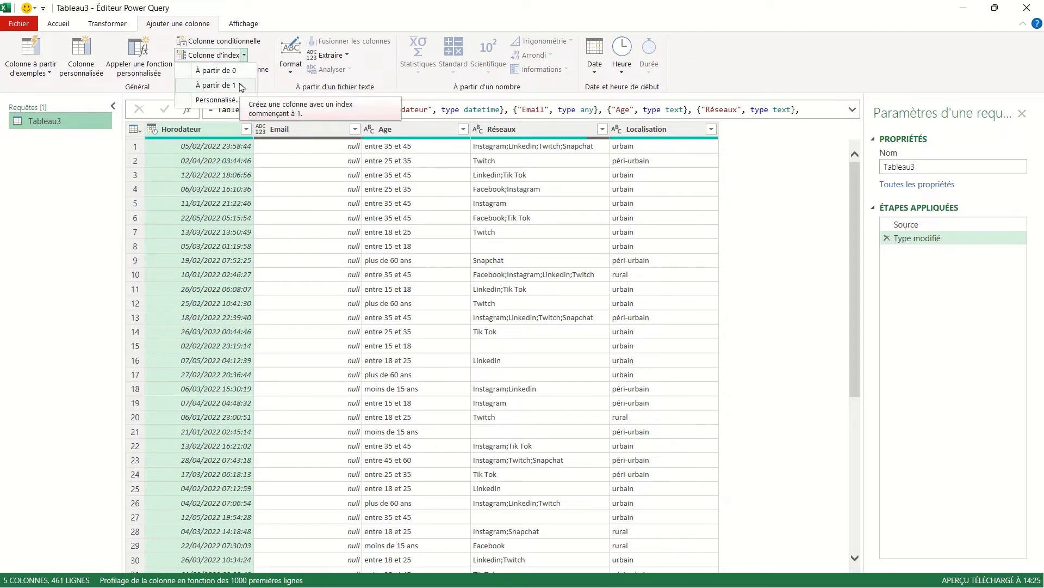
pyautogui.click(241, 87)
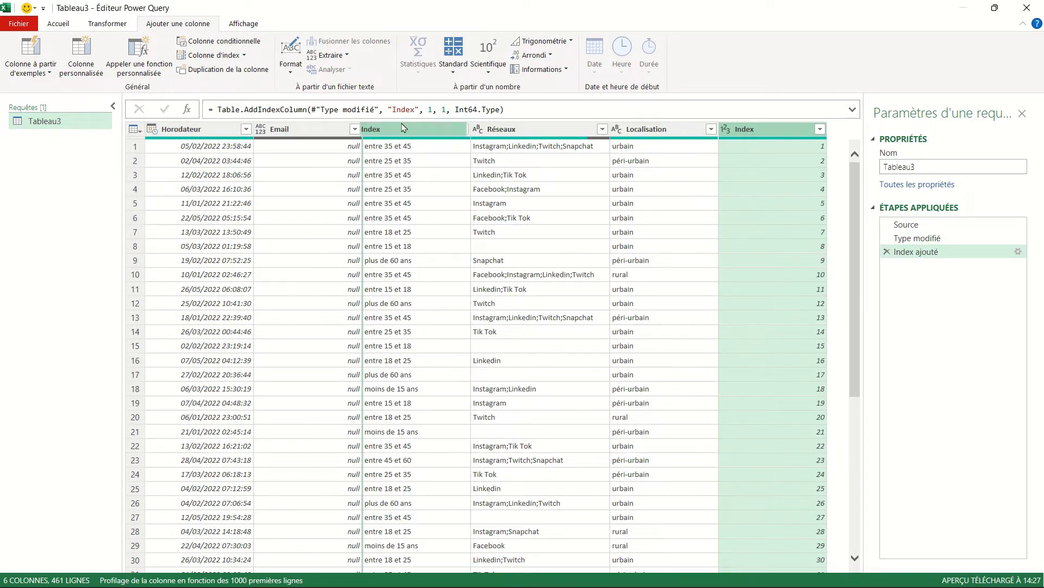
pyautogui.moveTo(762, 130); pyautogui.dragTo(168, 131)
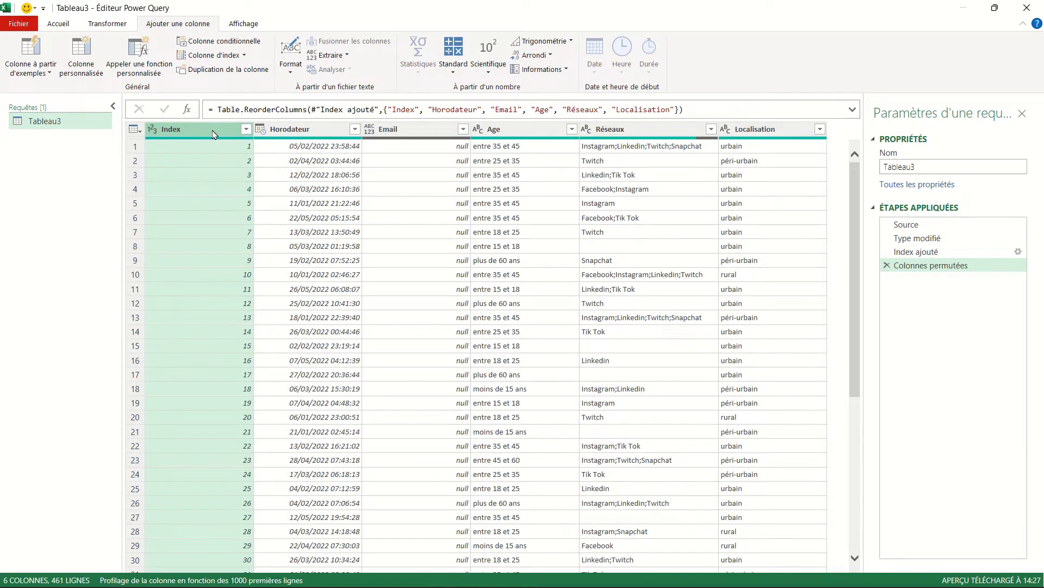
pyautogui.click(629, 131)
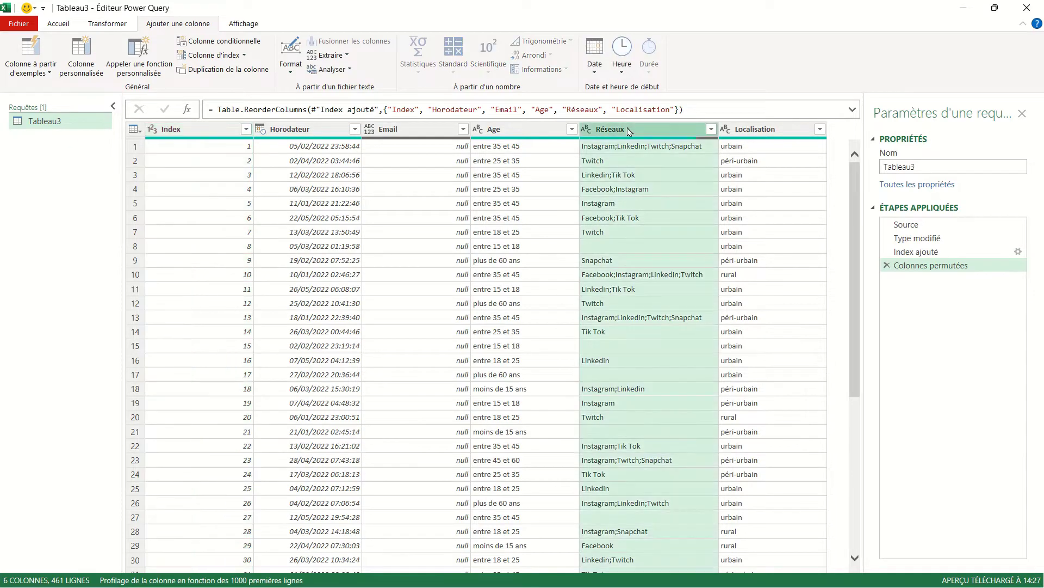
# - Move the Réseaux column to the end of the table, after Localisation
pyautogui.rightClick(629, 131)
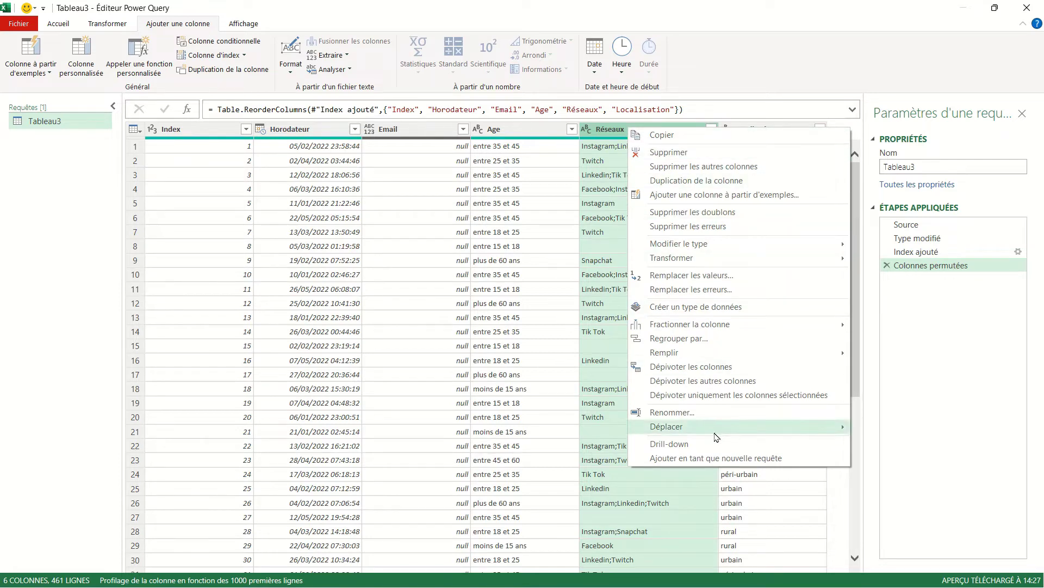
pyautogui.moveTo(739, 426)
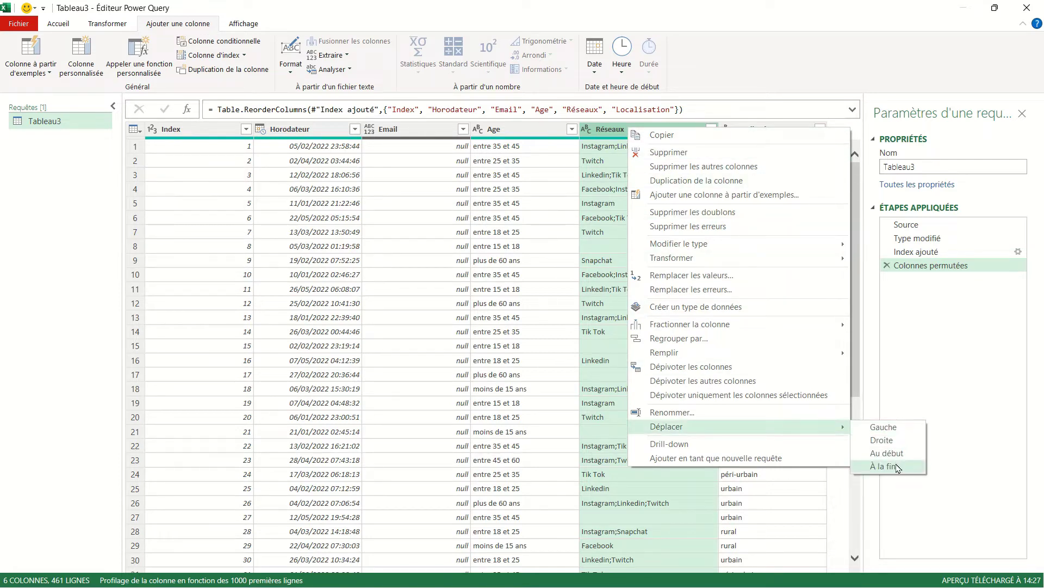
pyautogui.click(897, 467)
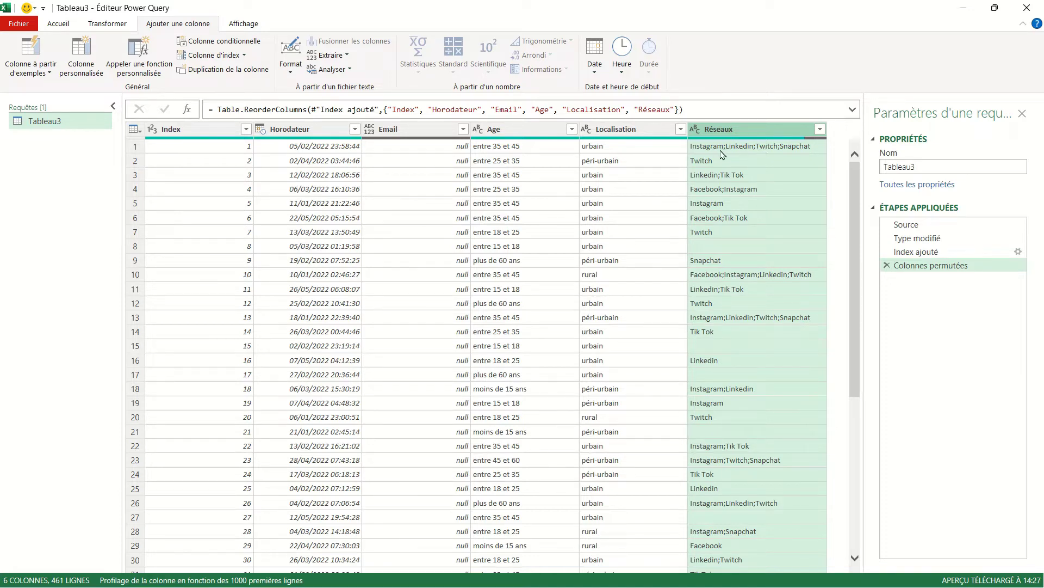
pyautogui.rightClick(720, 133)
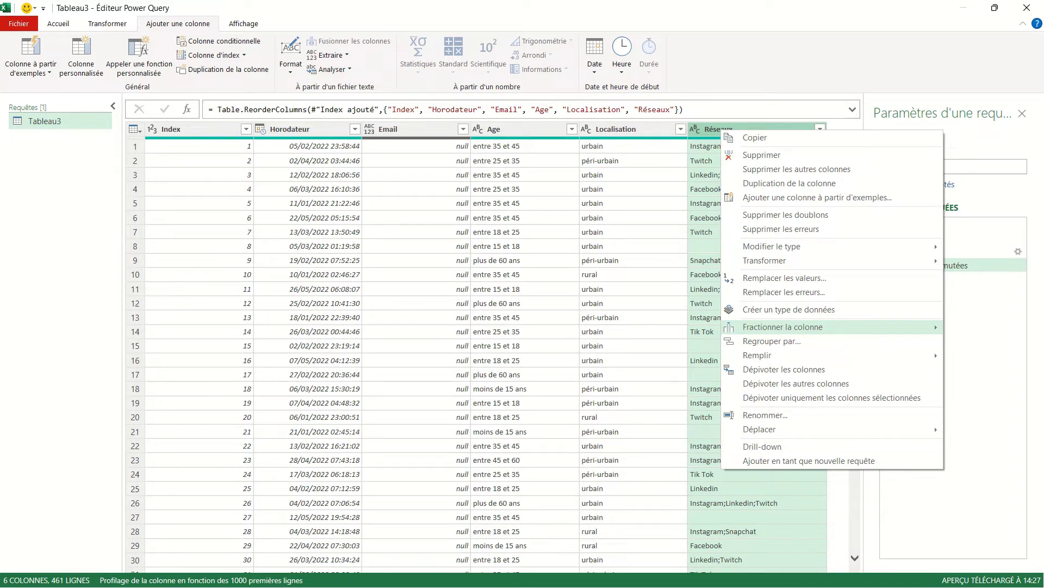
# - Split Réseaux at every semicolon into columns Réseaux.1 through Réseaux.5
pyautogui.click(674, 329)
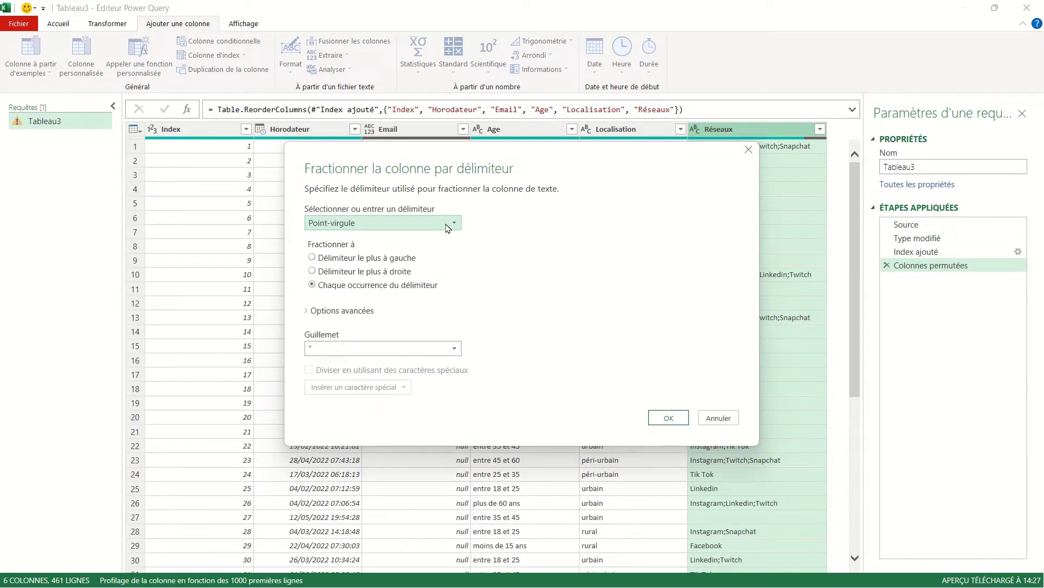
pyautogui.click(677, 420)
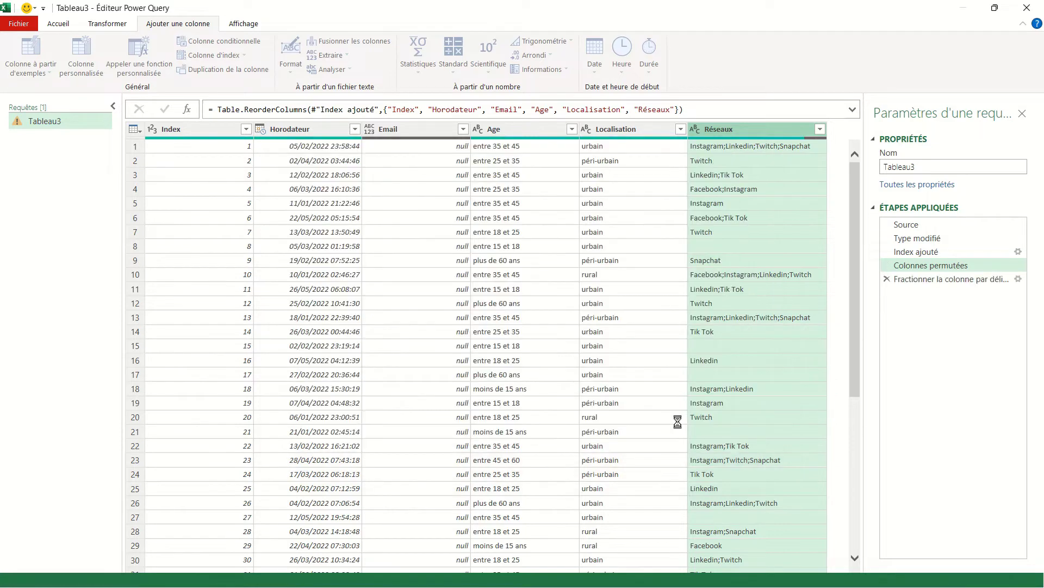
pyautogui.hscroll(3, 730, 297)
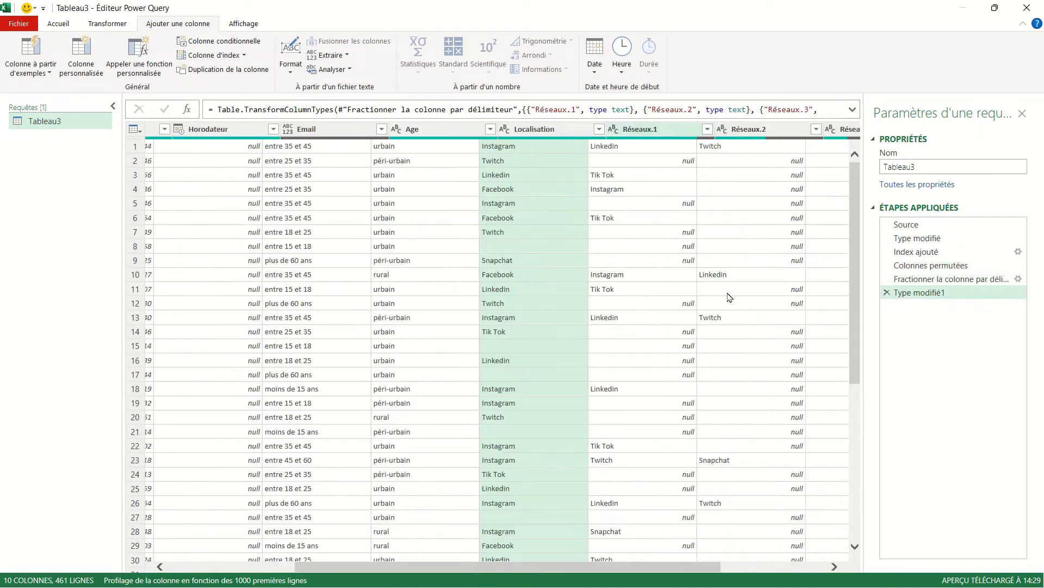
pyautogui.hscroll(3, 730, 297)
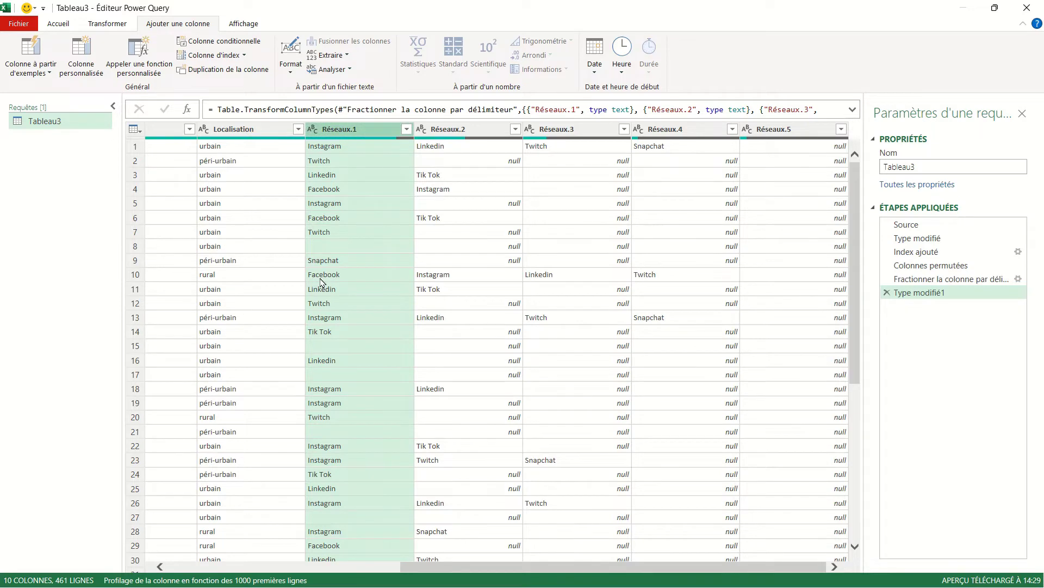
pyautogui.hscroll(-5, 322, 282)
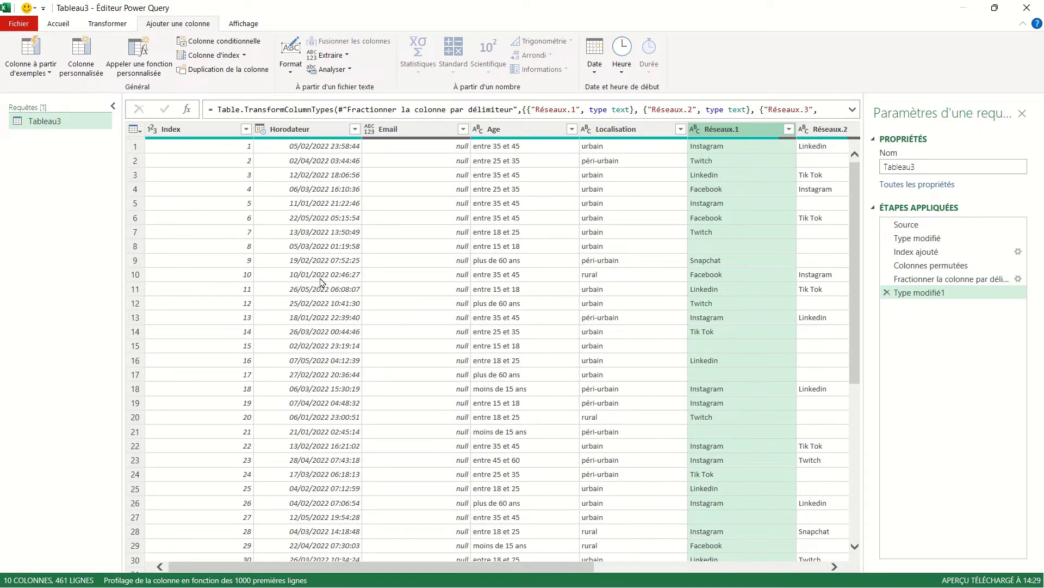
pyautogui.click(191, 129)
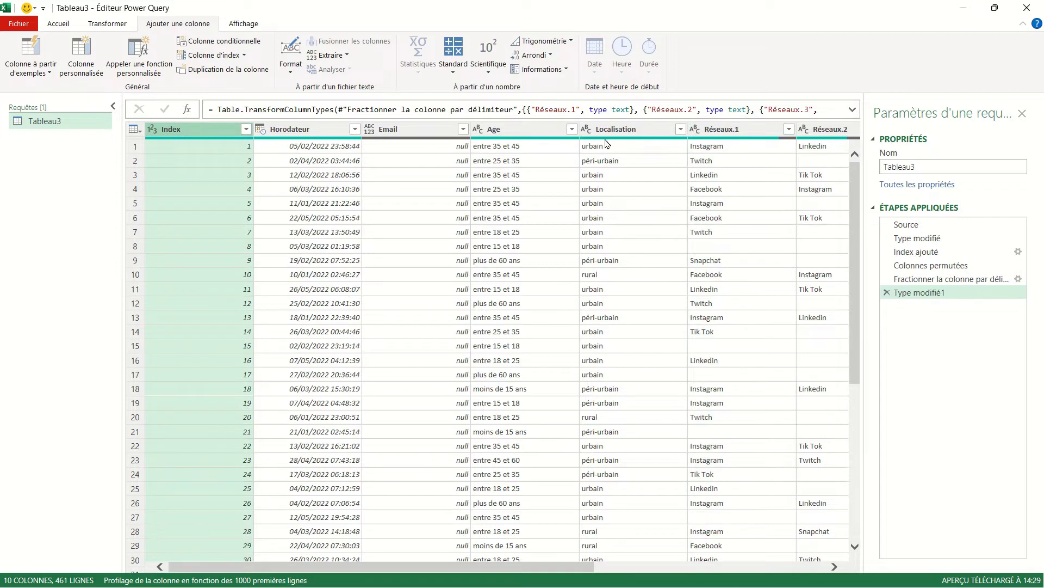
# - With Index through Localisation selected, unpivot the other columns into Attribut and Valeur, giving 807 rows
pyautogui.keyDown('shift'); pyautogui.click(620, 130); pyautogui.keyUp('shift')
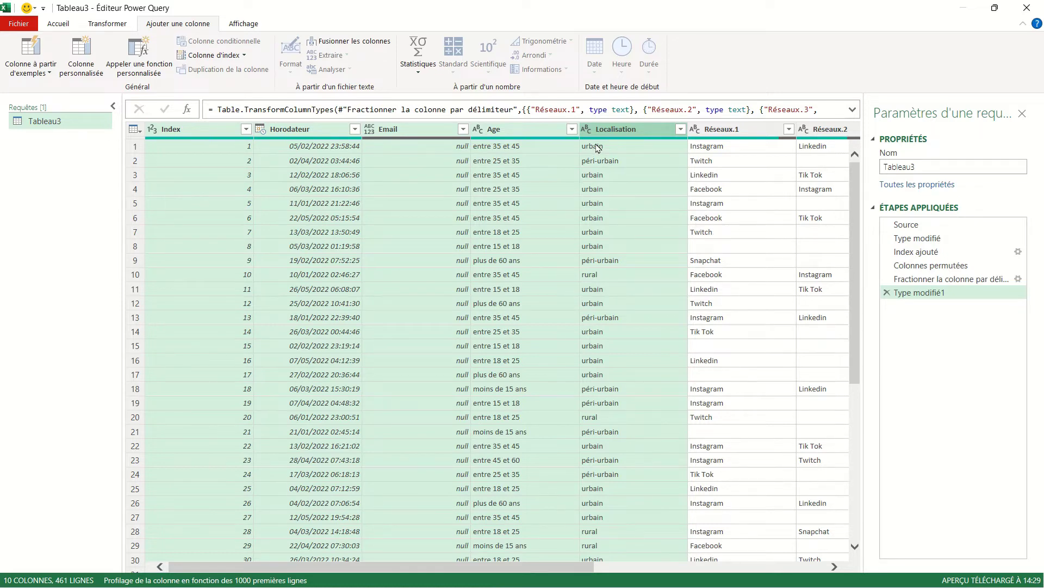
pyautogui.rightClick(313, 134)
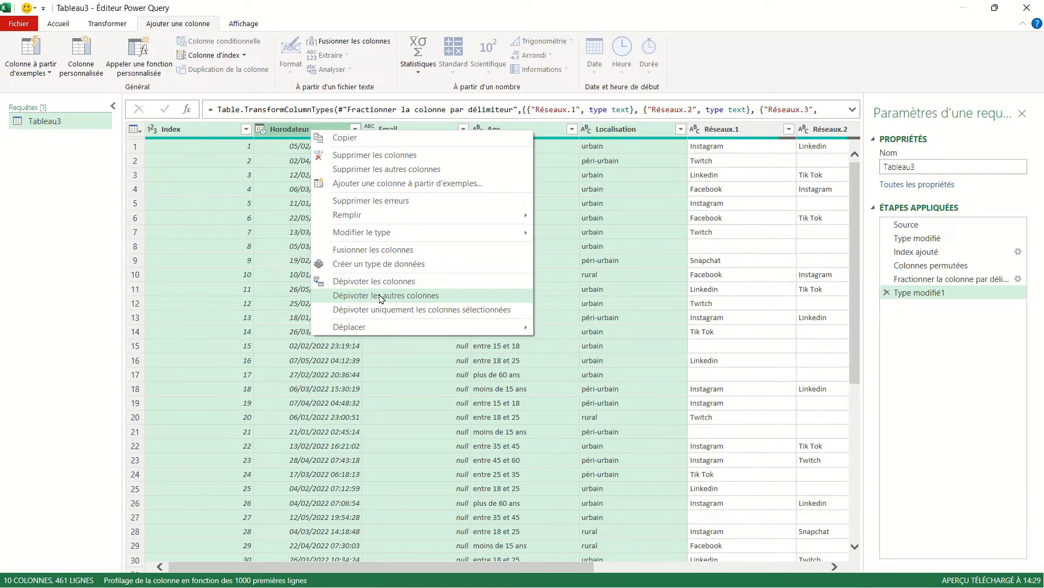
pyautogui.click(382, 297)
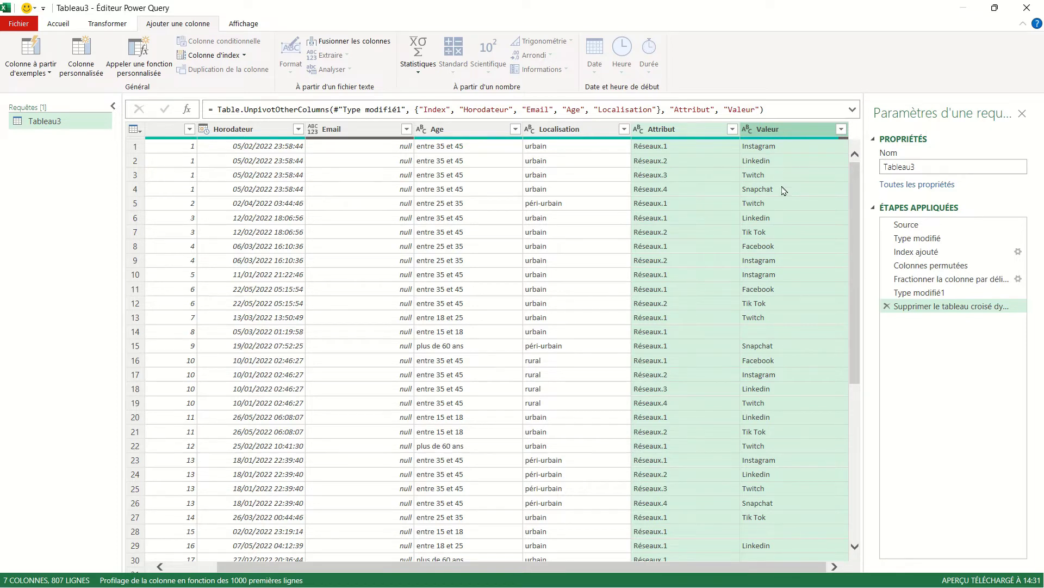
# - Delete the Attribut column, leaving Index, Horodateur, Email, Age, Localisation and Valeur
pyautogui.click(712, 175)
pyautogui.click(685, 132)
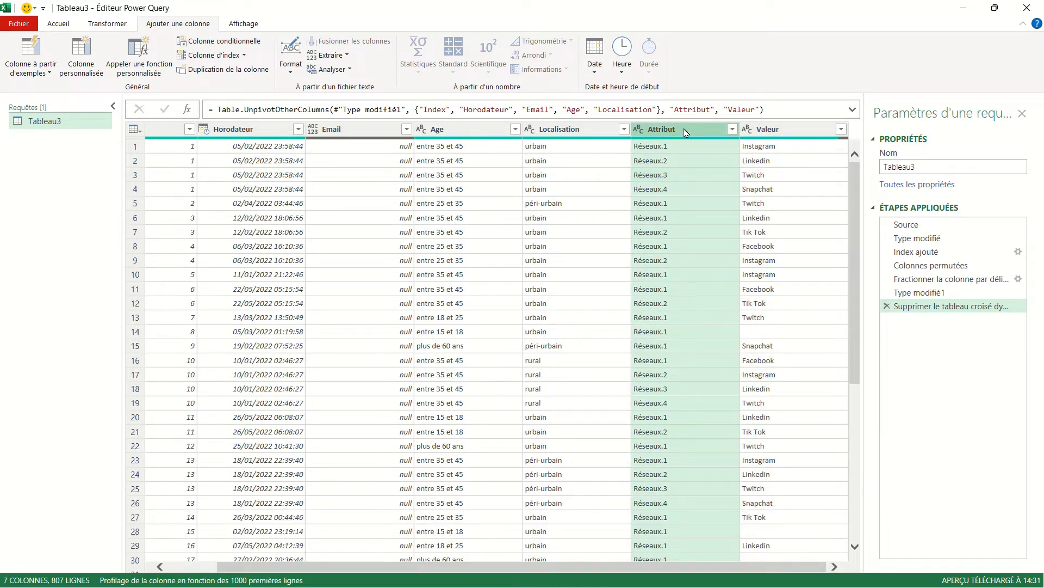
pyautogui.rightClick(684, 133)
pyautogui.click(709, 153)
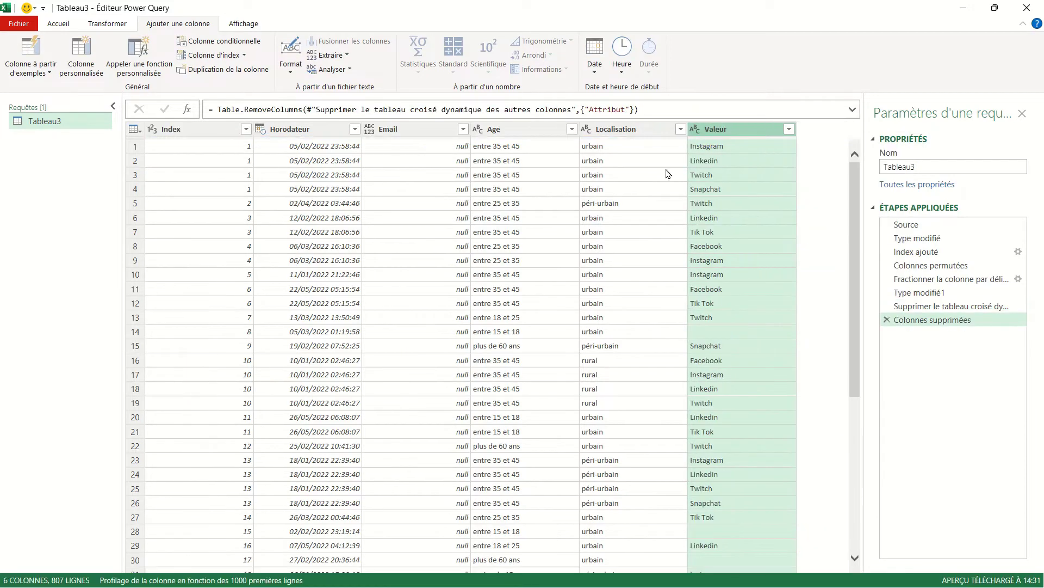
pyautogui.click(591, 189)
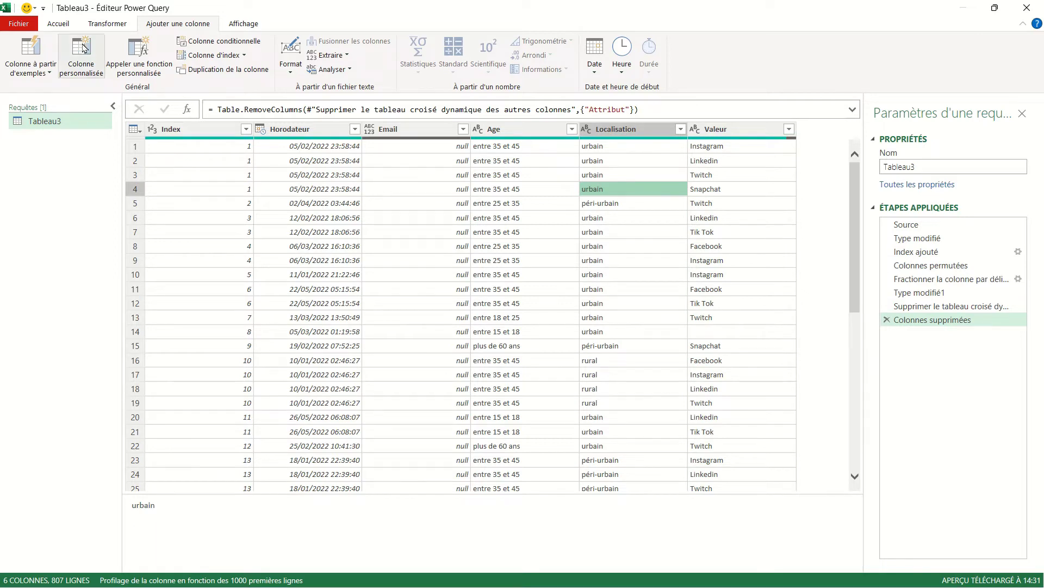
# - Close and load the query onto the Tableau3 sheet, comparing it with the raw Feuil1 data
pyautogui.click(58, 23)
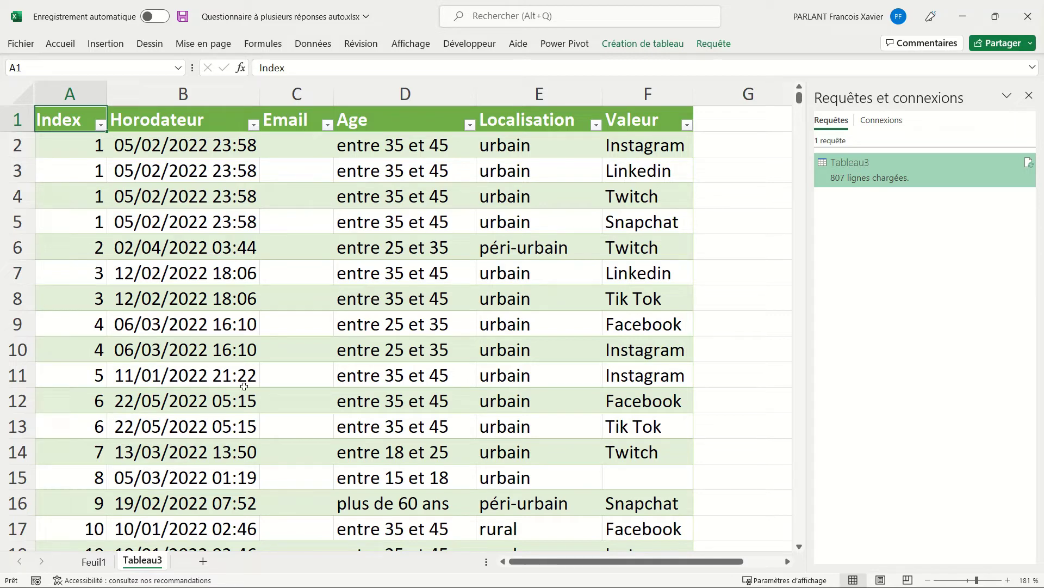
pyautogui.click(98, 566)
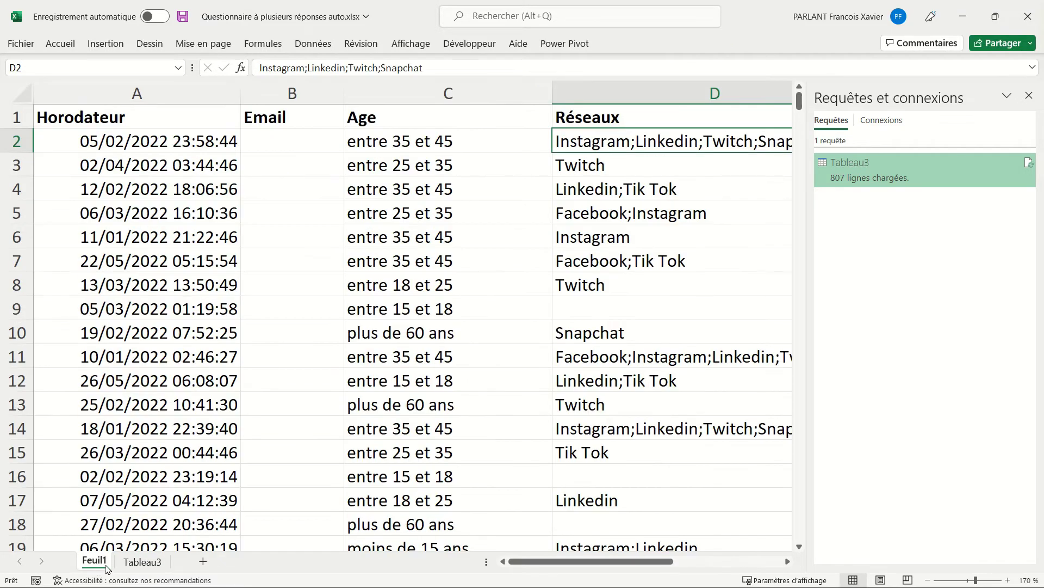
pyautogui.click(141, 566)
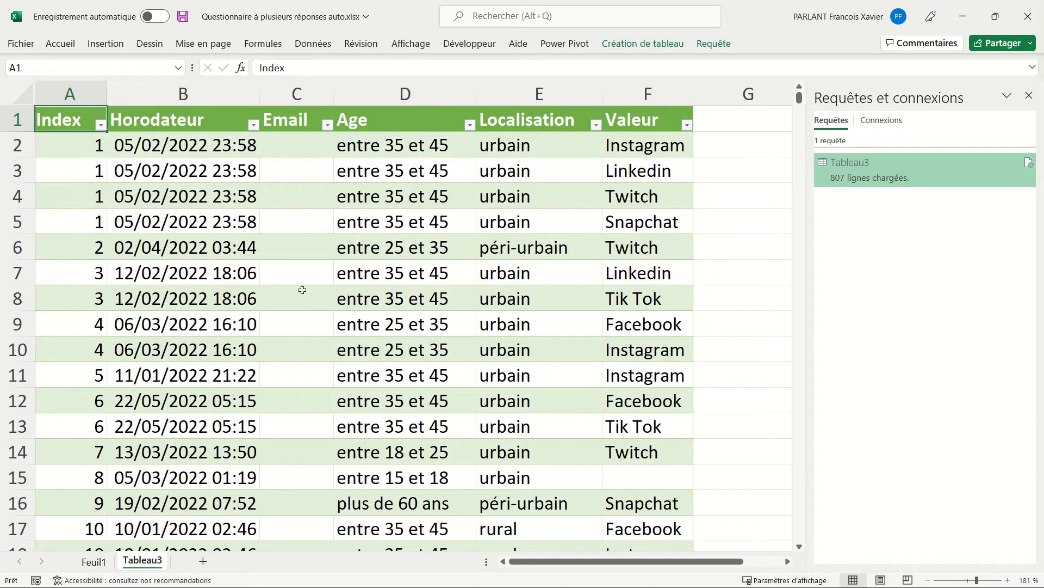
pyautogui.click(308, 271)
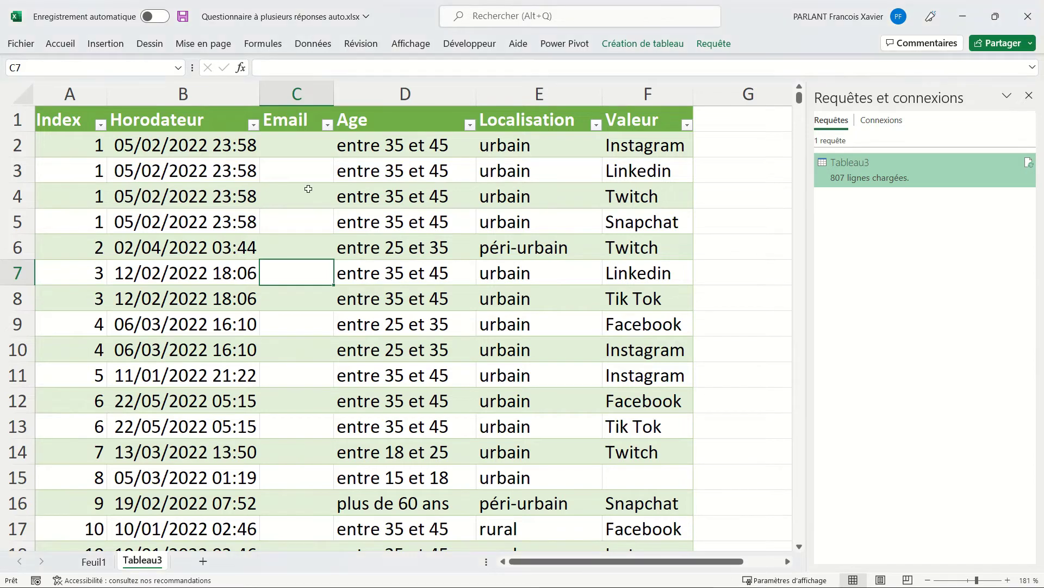
# - Insert a pivot table from Tableau3_2 on a new sheet, adding the data to the data model
pyautogui.click(106, 44)
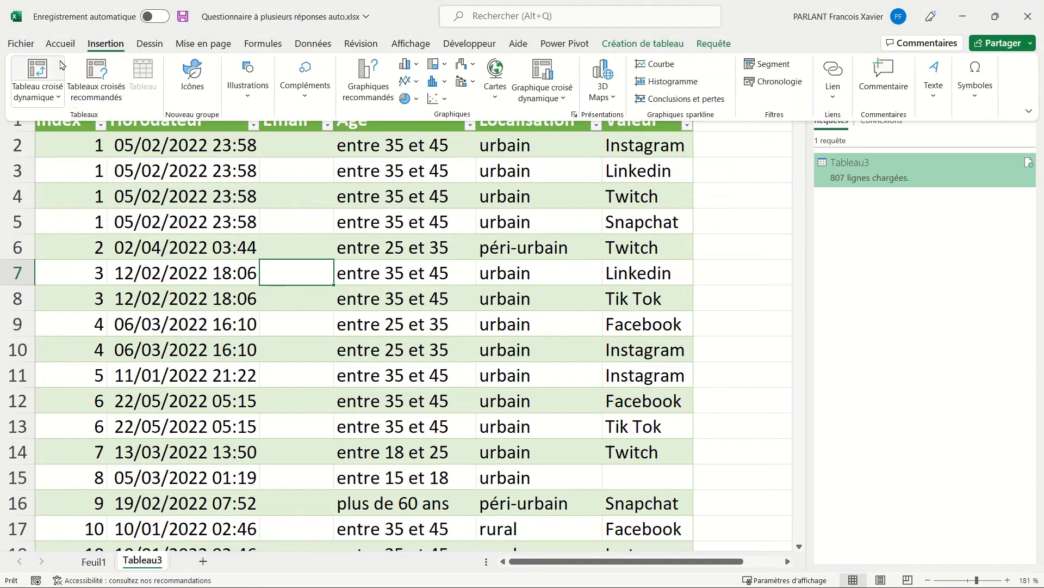
pyautogui.click(43, 72)
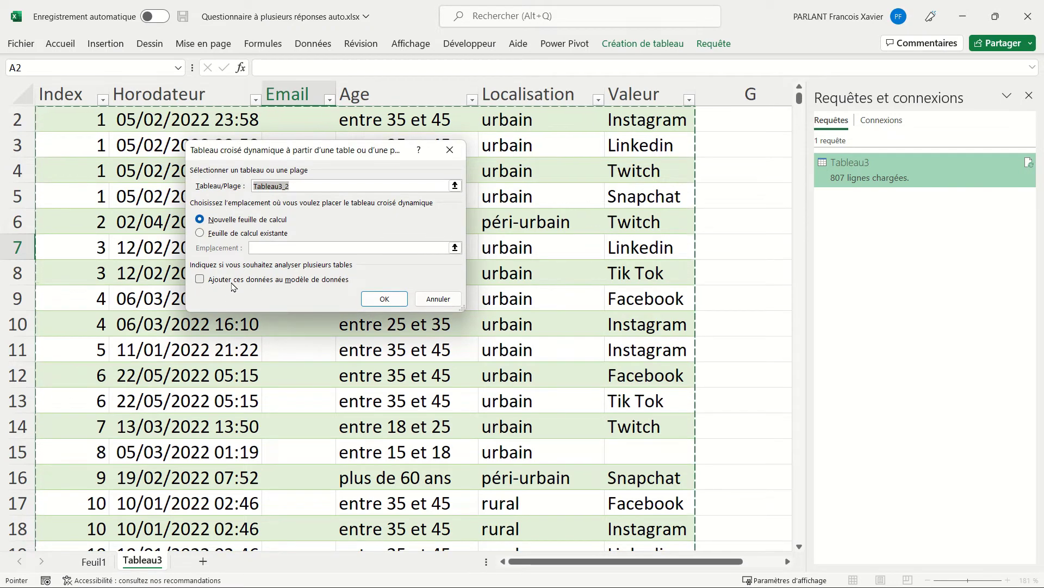
pyautogui.click(201, 279)
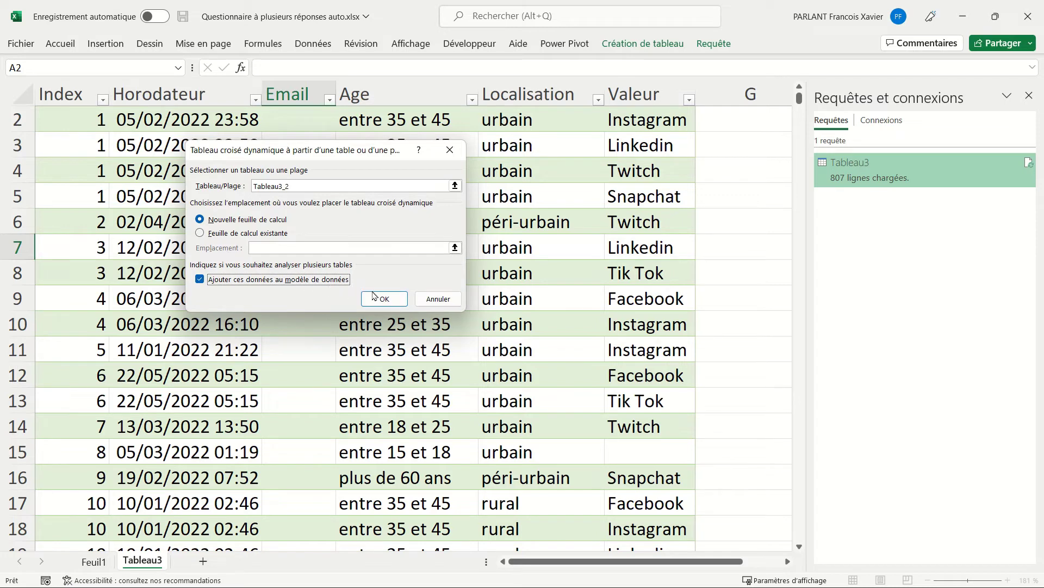
pyautogui.click(383, 300)
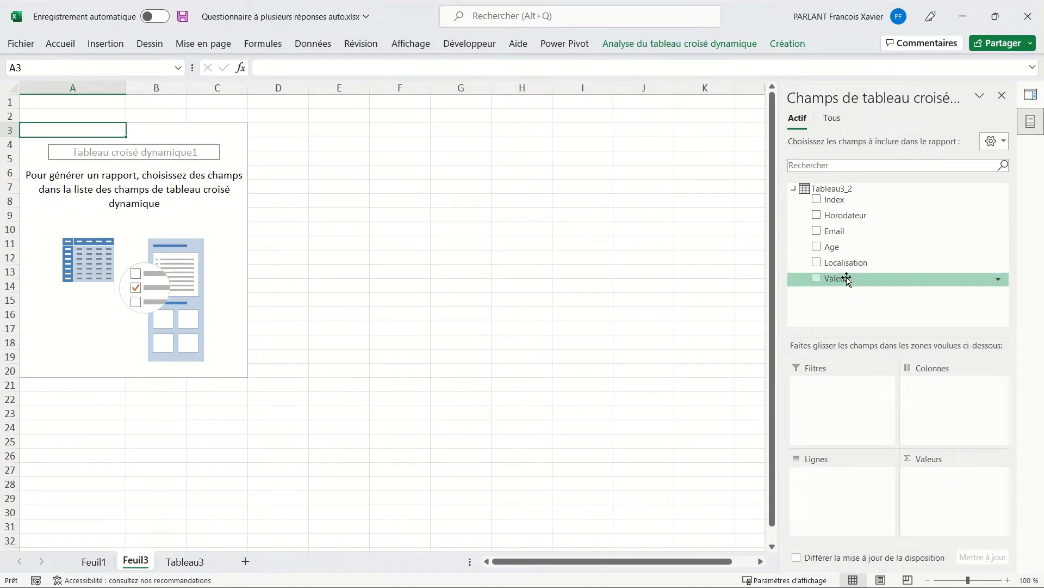
# - Put Valeur in the pivot's Rows and Index in its Values area
pyautogui.moveTo(847, 279); pyautogui.dragTo(835, 507)
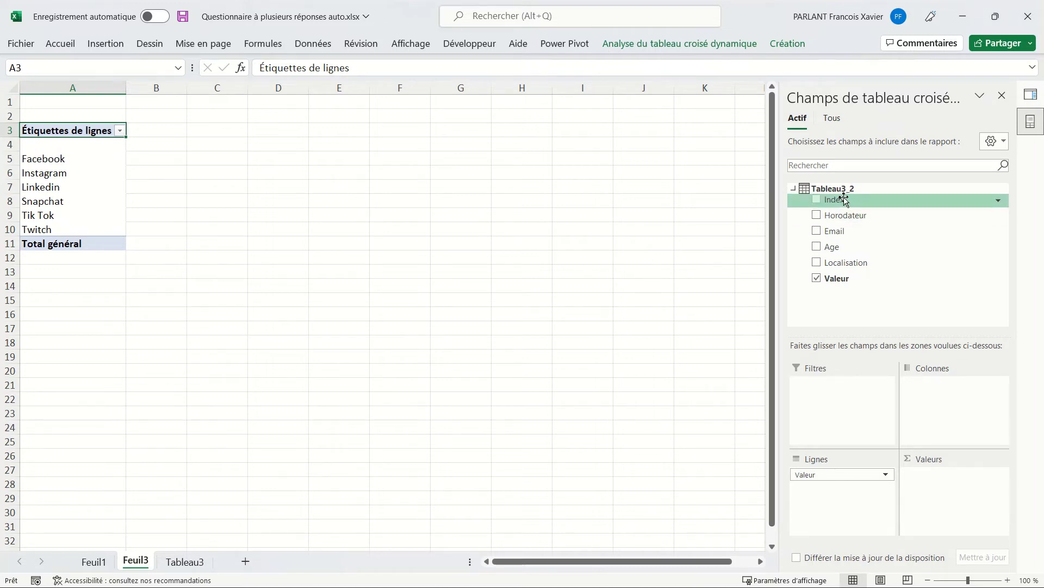
pyautogui.moveTo(844, 199); pyautogui.dragTo(943, 510)
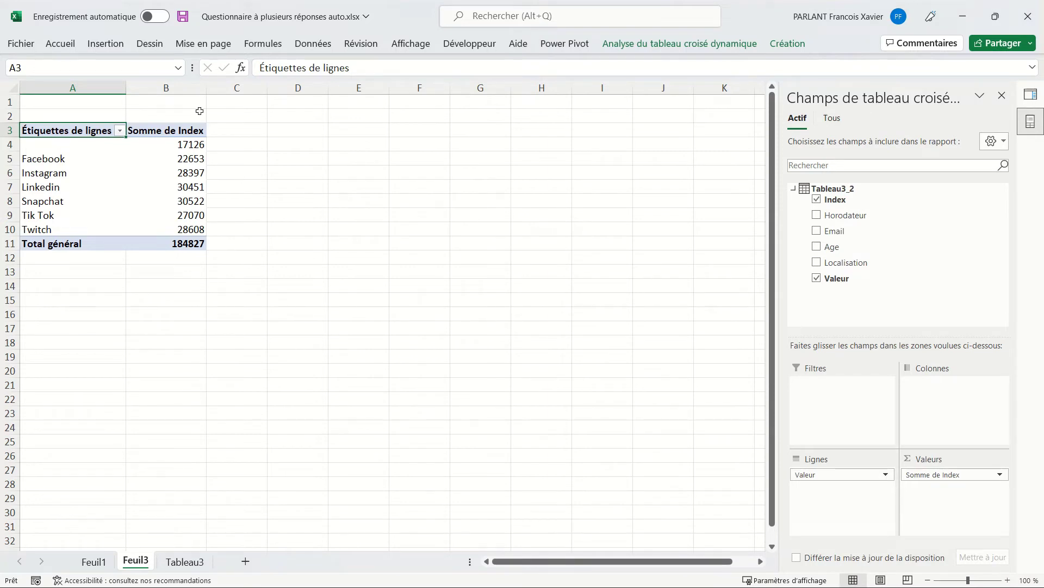
pyautogui.moveTo(166, 144)
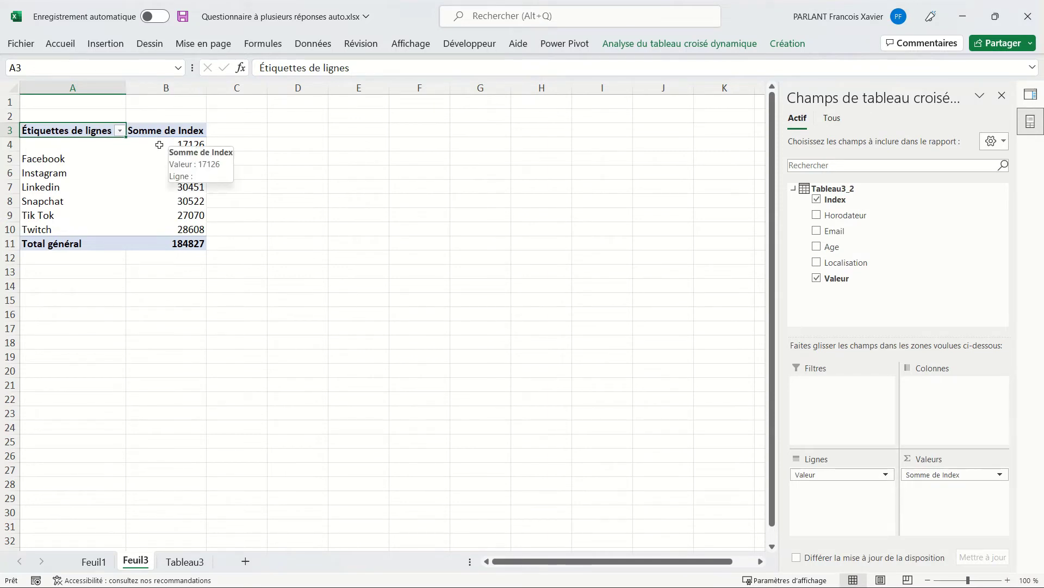
# - Summarize Index by count (NB) instead of sum, giving a grand total of 807
pyautogui.rightClick(156, 145)
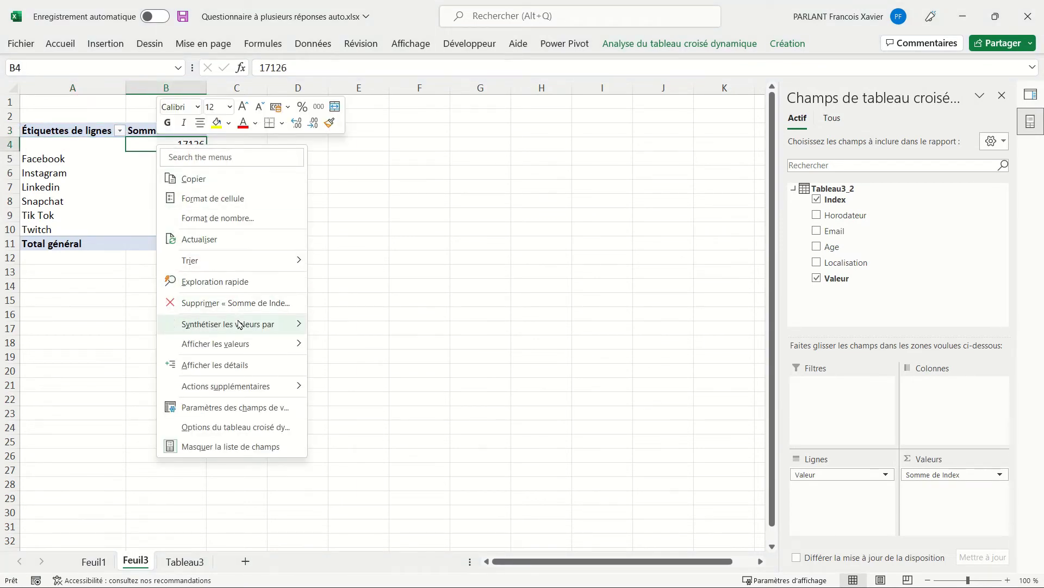
pyautogui.moveTo(227, 324)
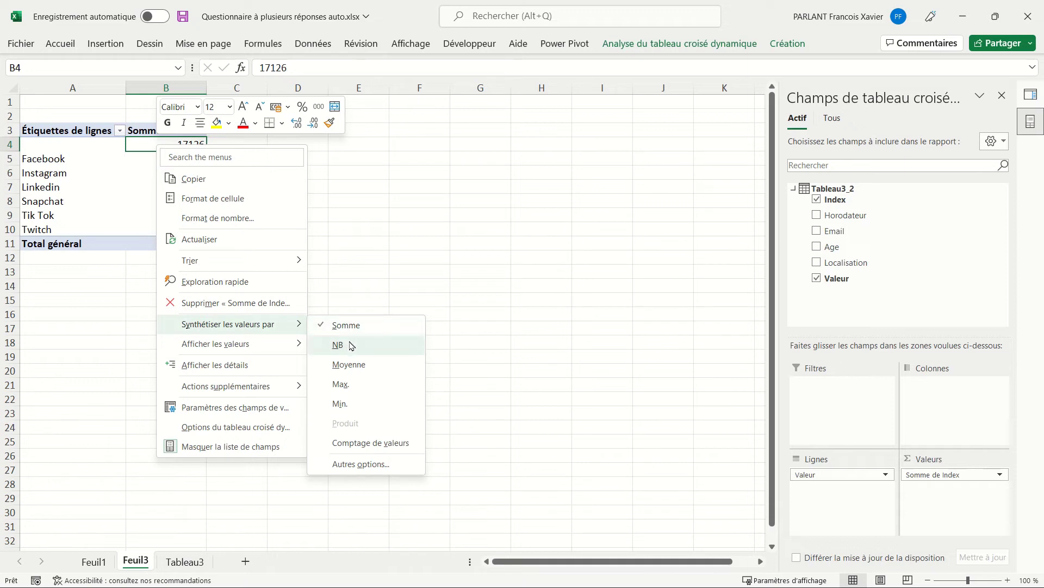
pyautogui.click(351, 346)
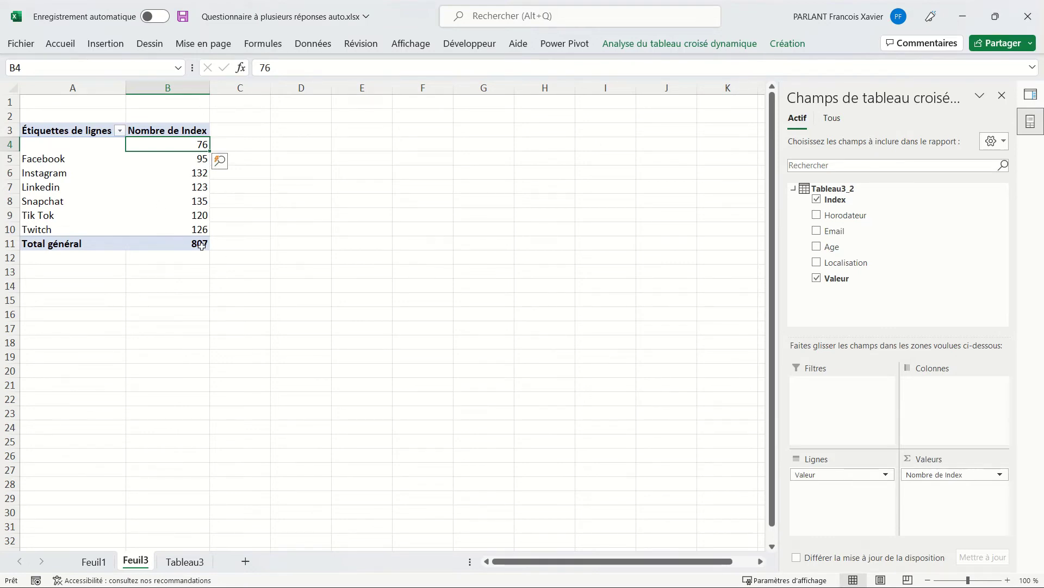
pyautogui.keyDown('ctrl'); pyautogui.scroll(2, 201, 245); pyautogui.keyUp('ctrl')
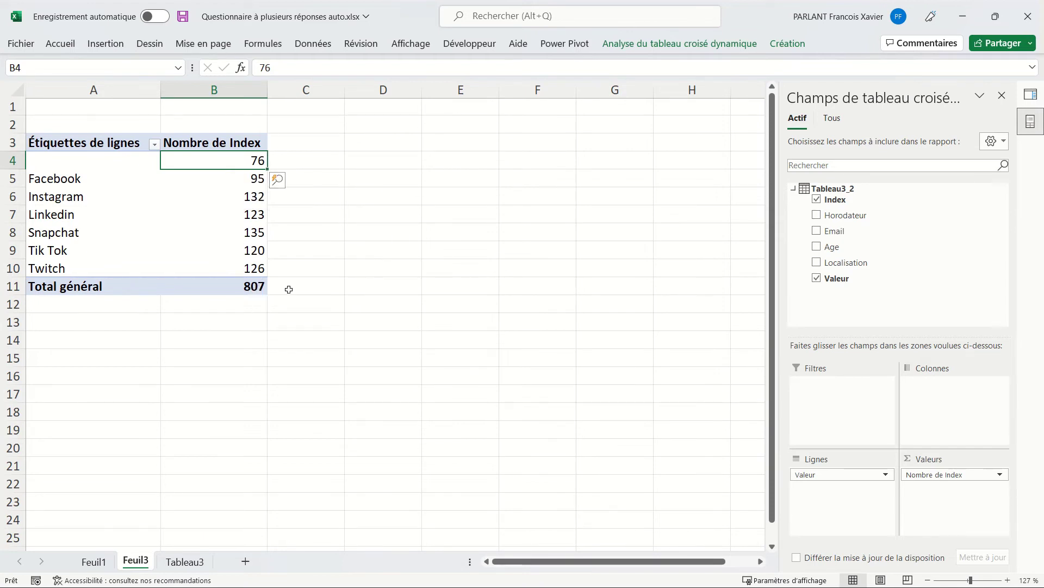
# - Summarize the Index values as Total distinct, giving Linkedin 123, Tik Tok 120, Twitch 126 (461 total)
pyautogui.rightClick(229, 163)
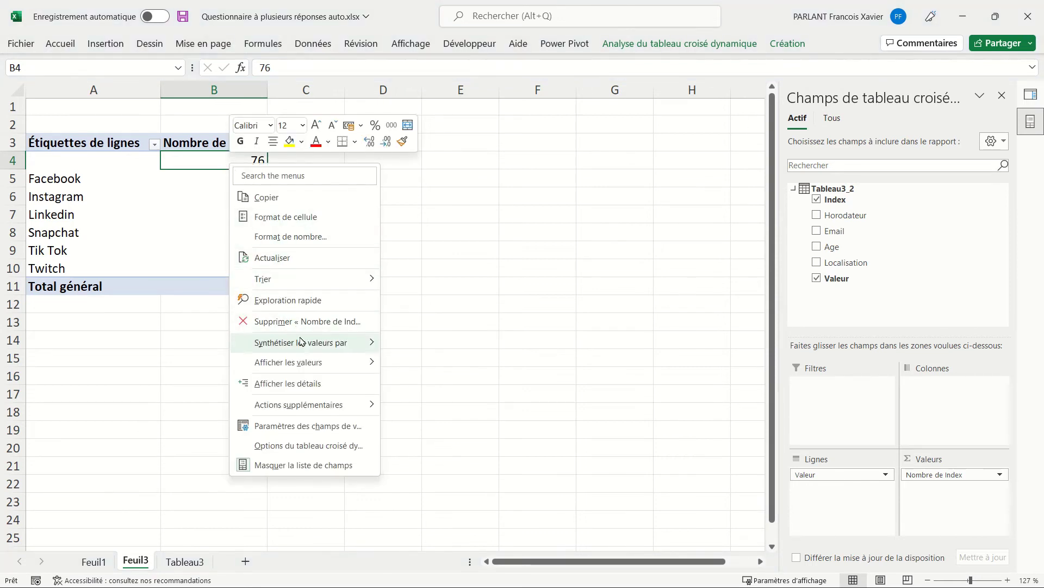
pyautogui.moveTo(300, 341)
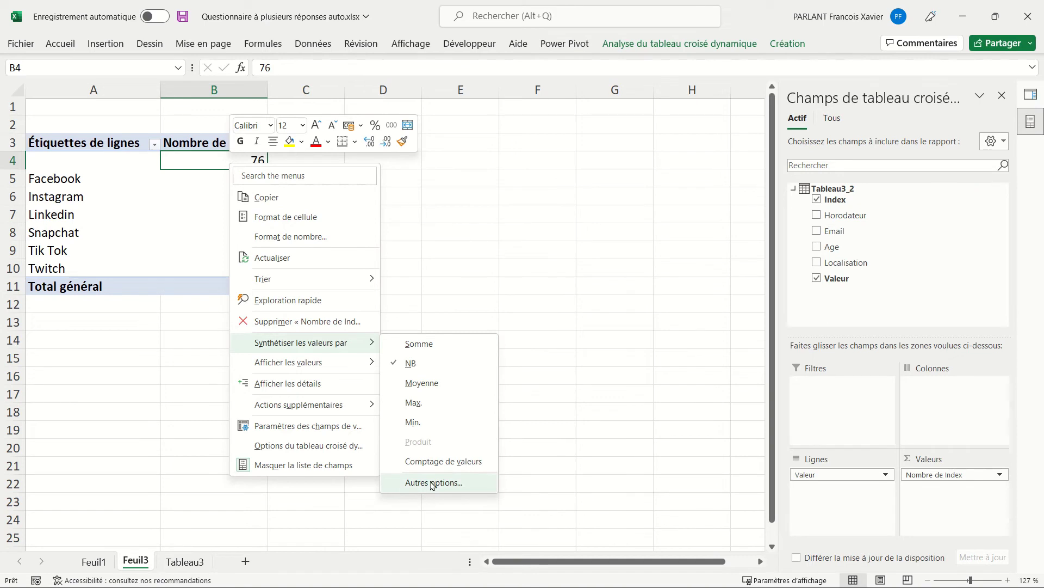
pyautogui.click(433, 482)
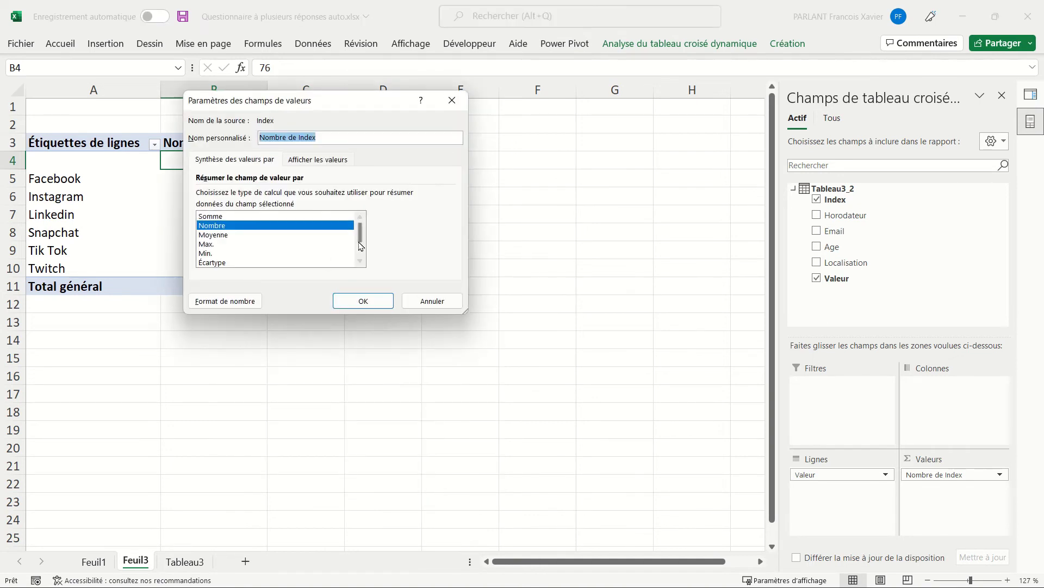
pyautogui.moveTo(362, 244); pyautogui.dragTo(362, 269)
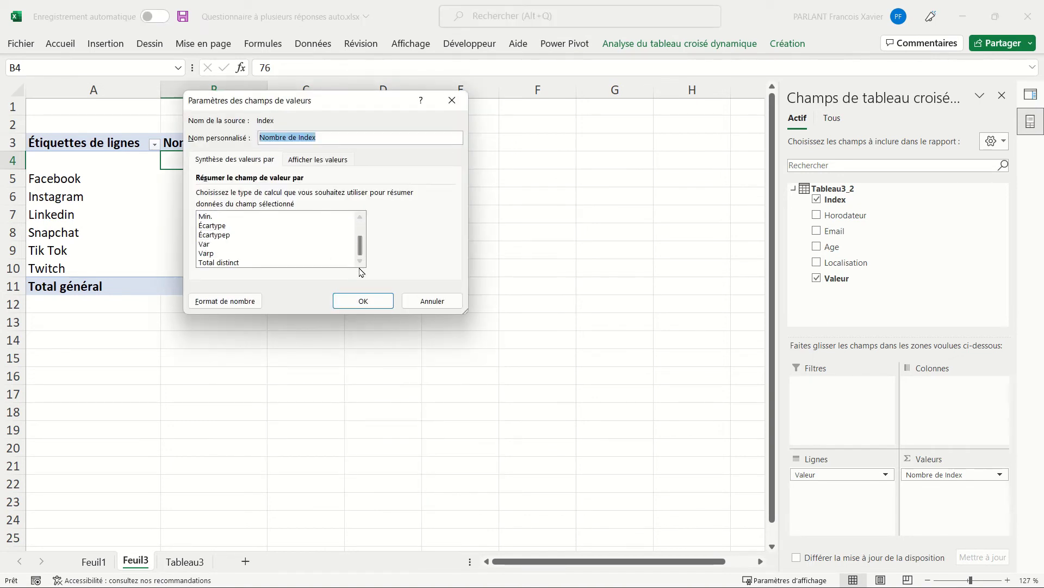
pyautogui.click(316, 263)
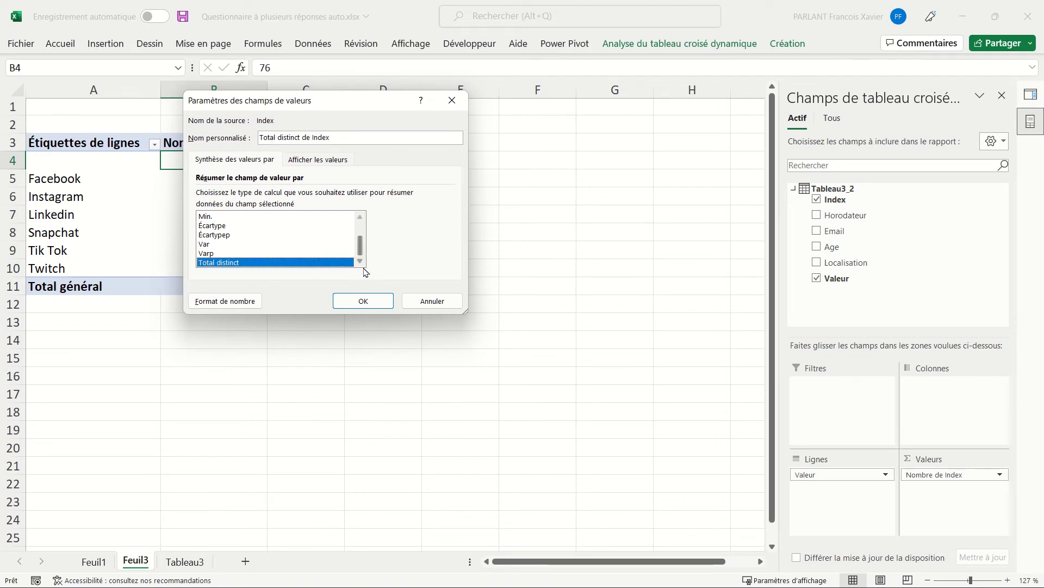
pyautogui.click(363, 299)
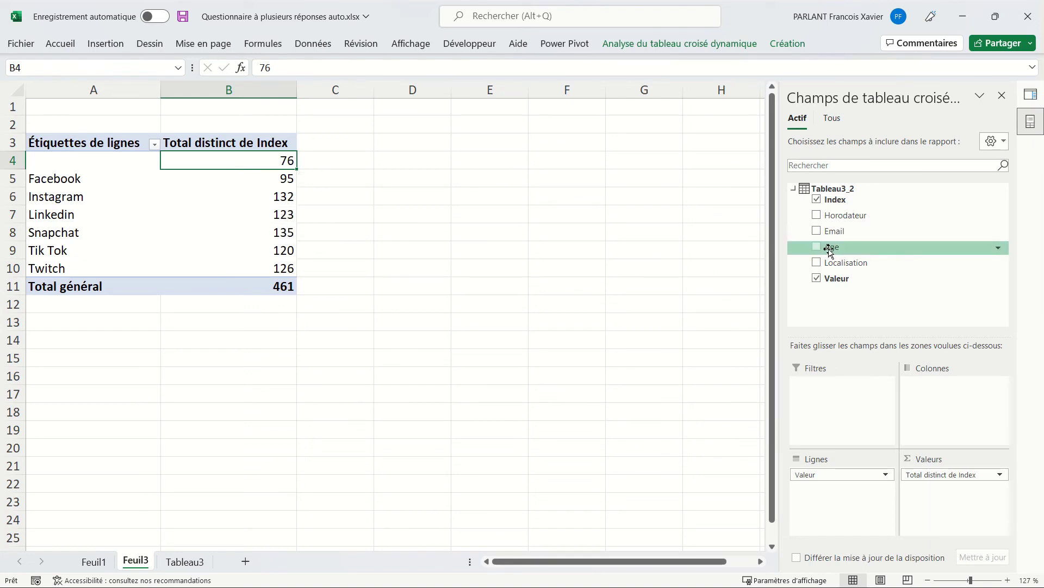
# - Add Age to the Colonnes area so each age bracket, e.g. entre 18 et 25 (76), gets a column
pyautogui.moveTo(830, 250); pyautogui.dragTo(936, 391)
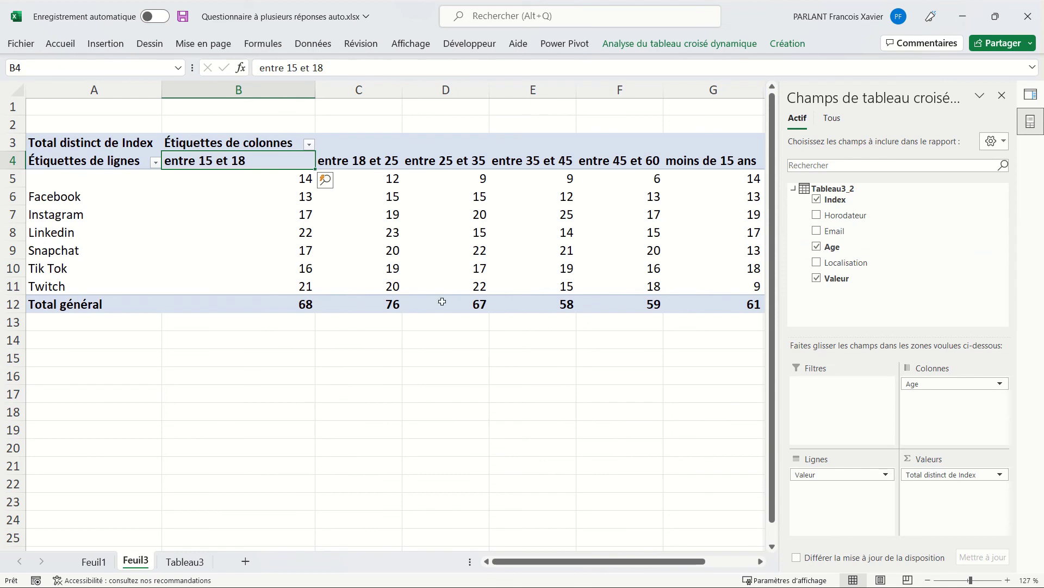
pyautogui.hscroll(2, 462, 245)
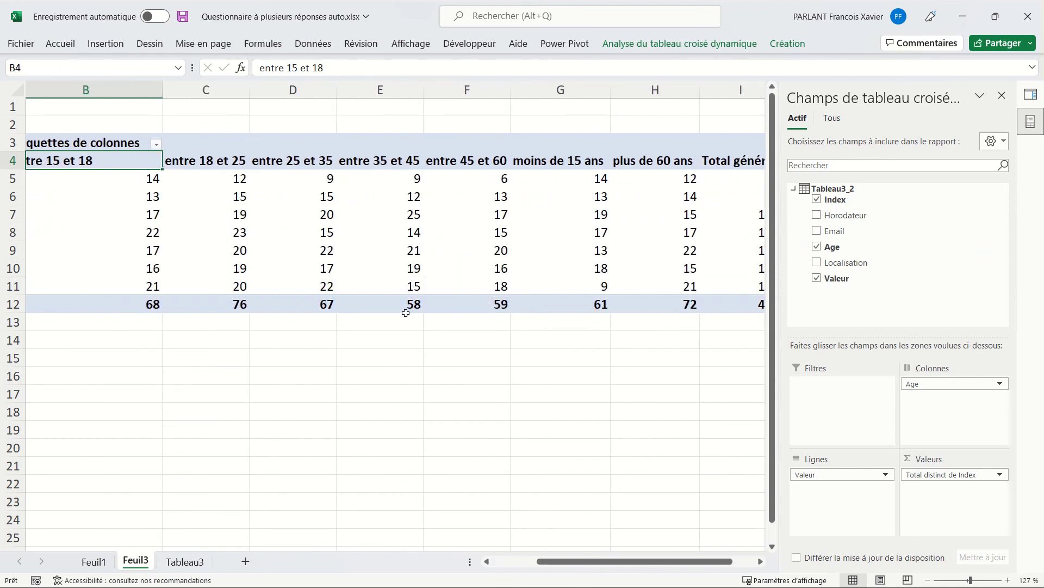
pyautogui.hscroll(-2, 419, 315)
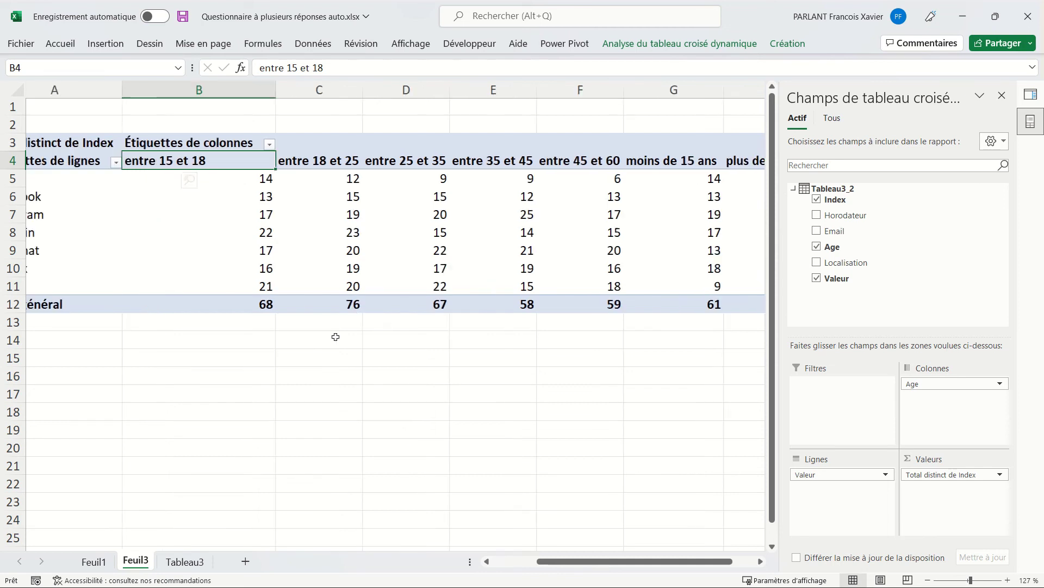